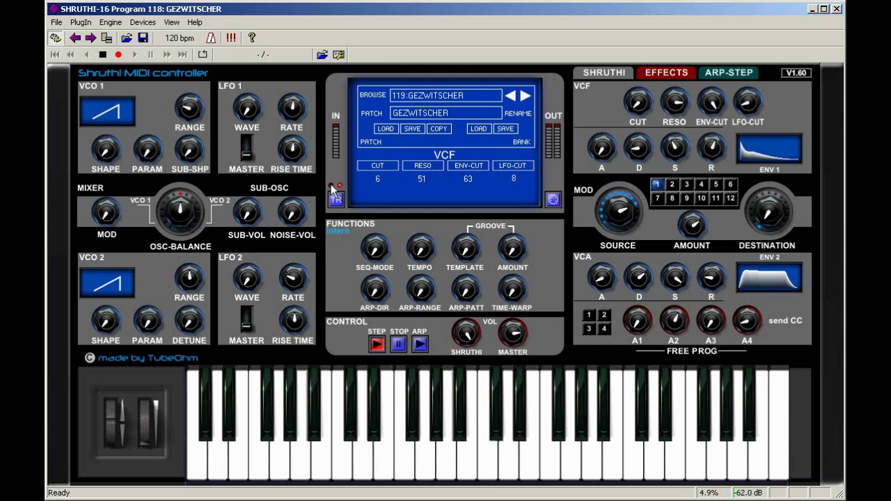
# Look through the synth's effects and arpeggiator step sequencer pages, then return to the main controls
pyautogui.click(667, 72)
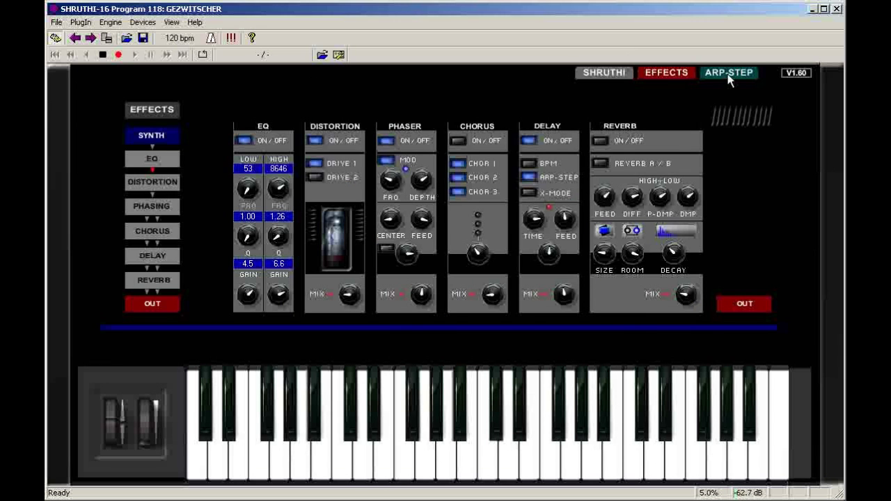
pyautogui.click(729, 75)
pyautogui.click(622, 74)
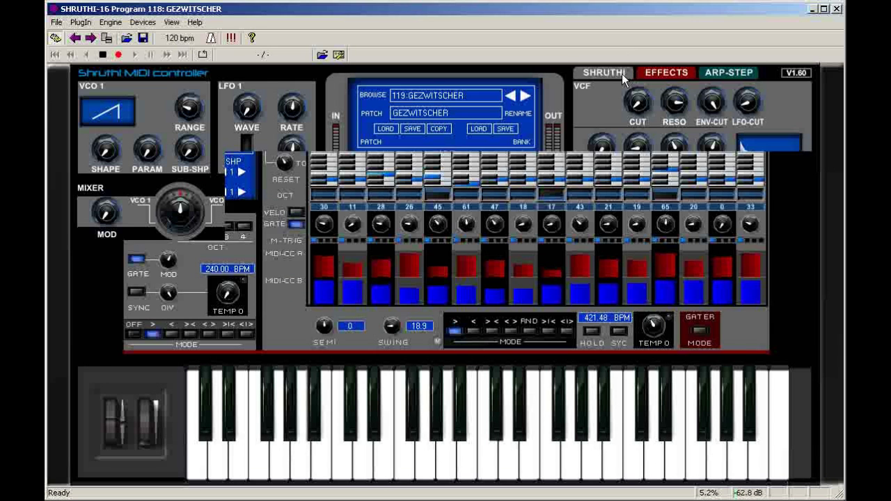
# Set MIDI Input Port 1 to USB-Audiogerät and the Output Port to Midex3 1
pyautogui.click(147, 23)
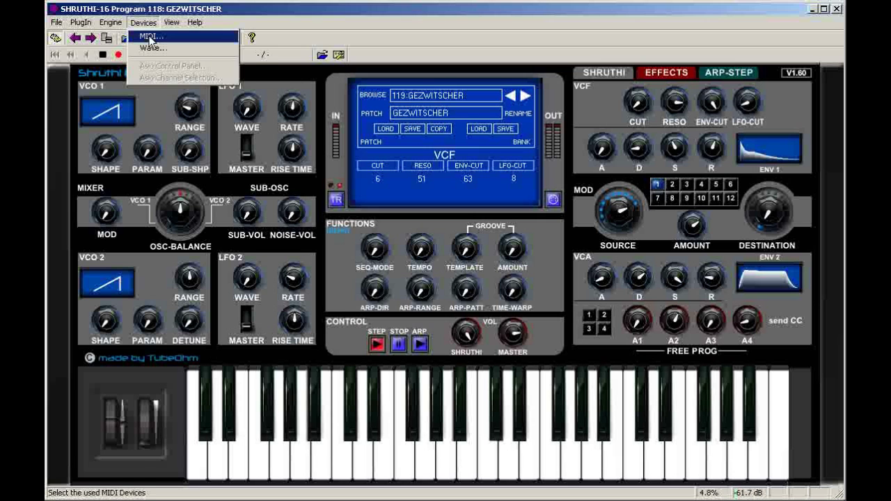
pyautogui.click(150, 39)
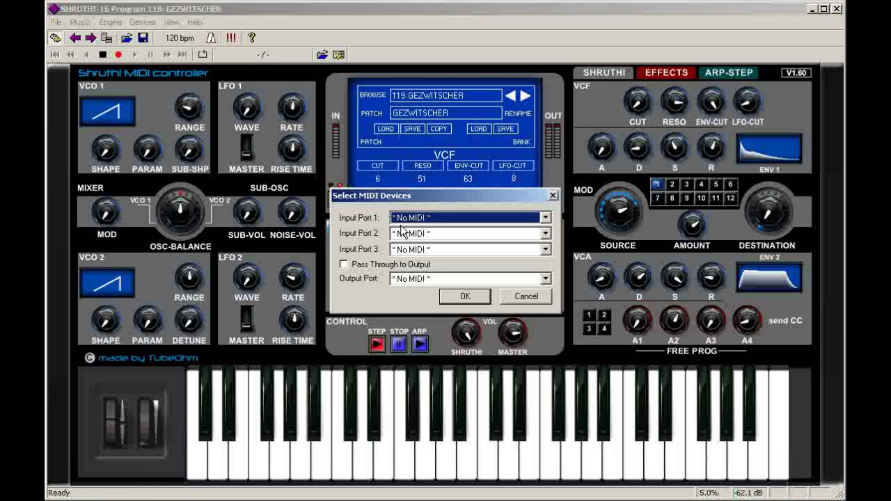
pyautogui.click(547, 218)
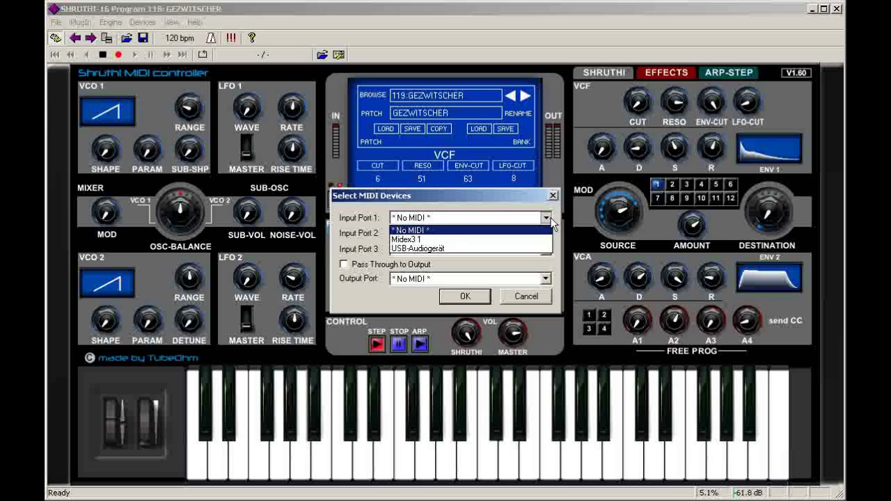
pyautogui.click(512, 249)
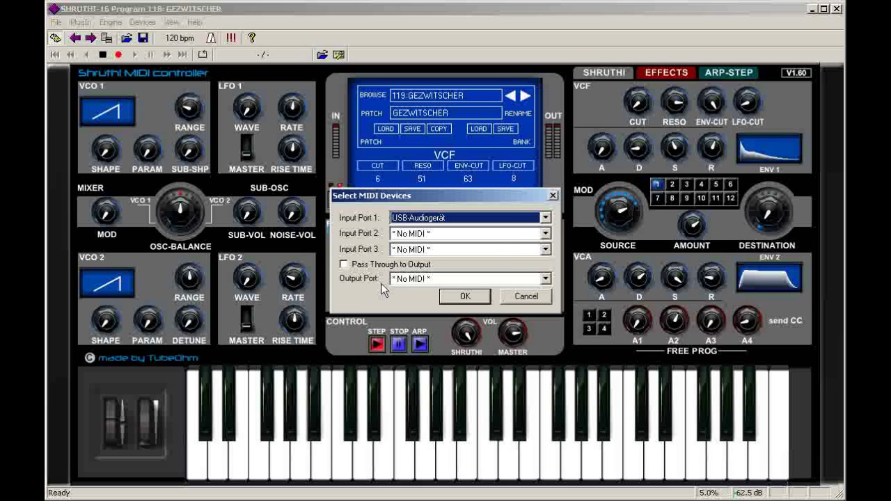
pyautogui.click(542, 279)
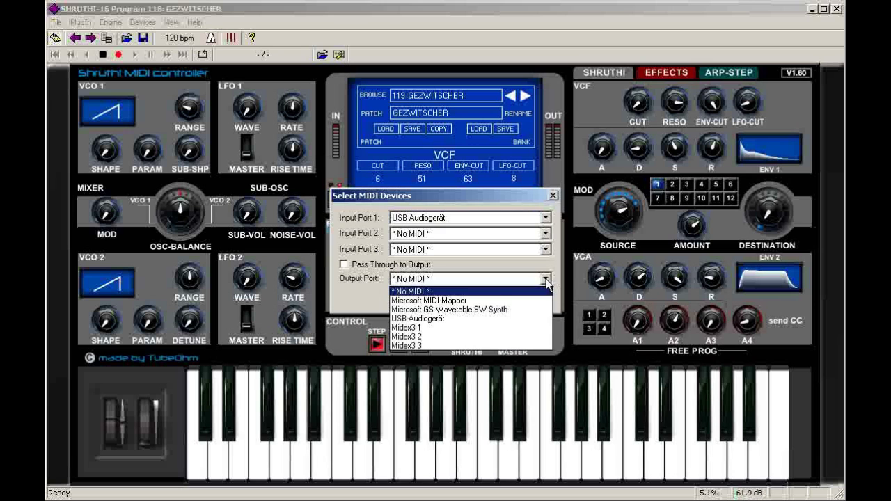
pyautogui.click(447, 329)
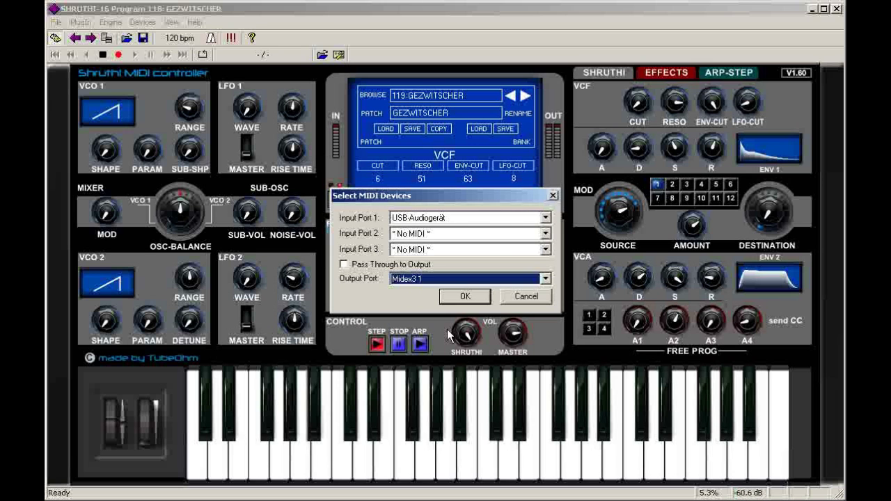
pyautogui.click(461, 296)
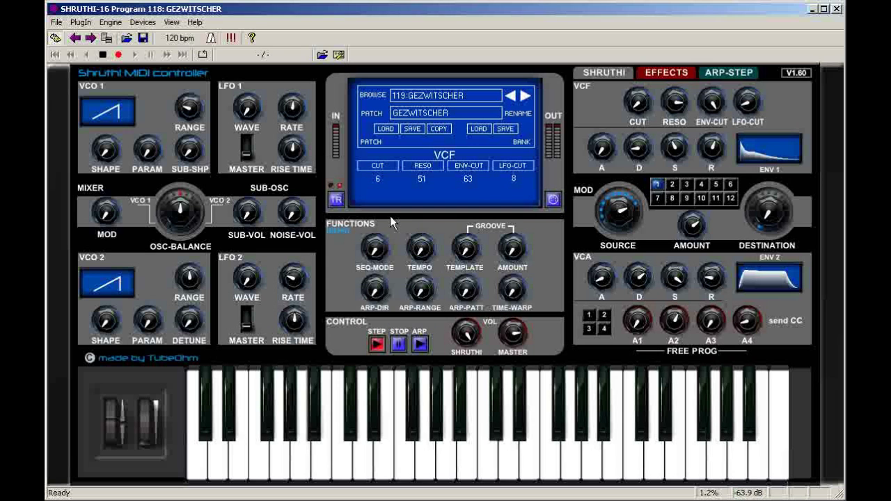
# In Devices > Wave, set the audio Output Port to ASIO: M-Audio Delta ASIO
pyautogui.click(143, 21)
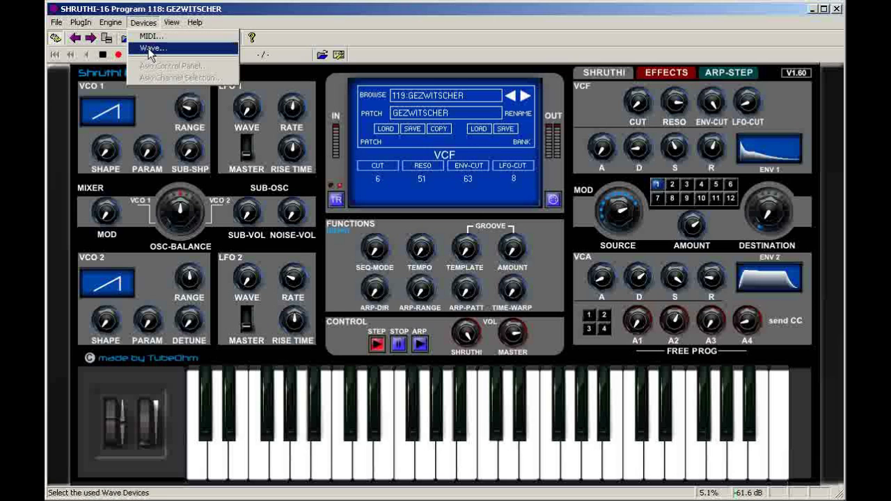
pyautogui.click(152, 48)
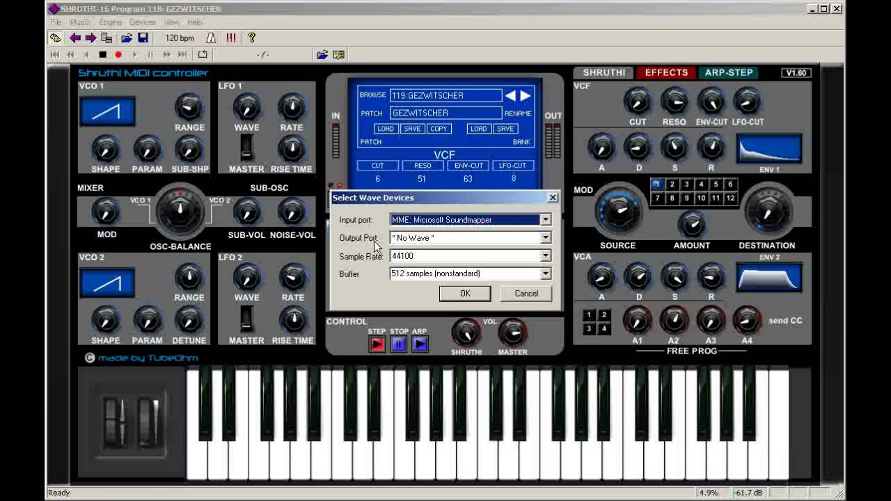
pyautogui.click(546, 238)
pyautogui.click(498, 359)
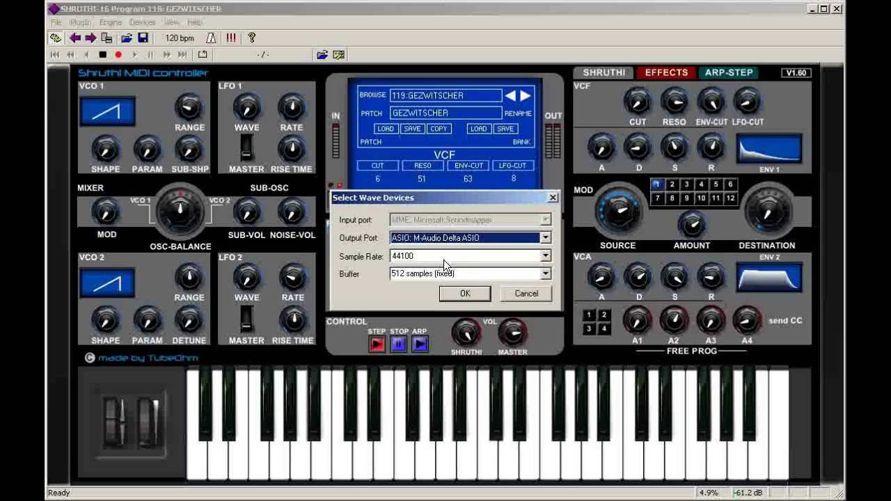
pyautogui.click(463, 294)
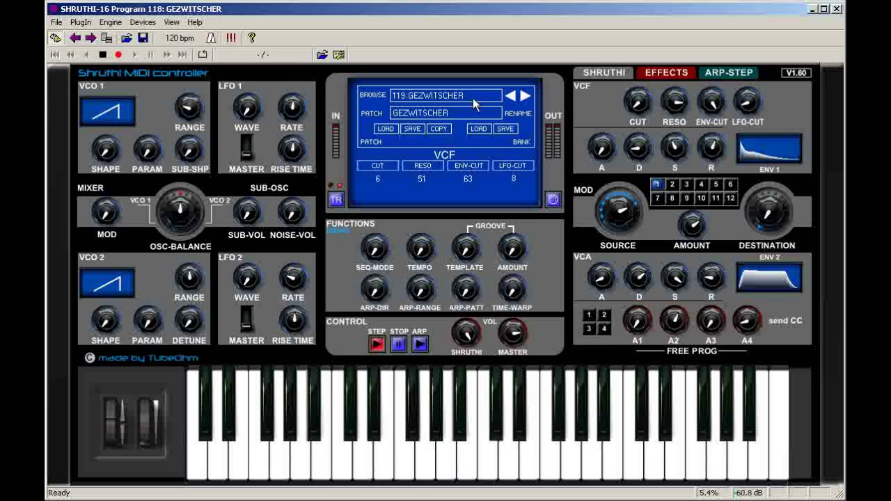
# Load program 10:ENDLESS IMPULSE STEP from the BROWSE program list
pyautogui.click(451, 97)
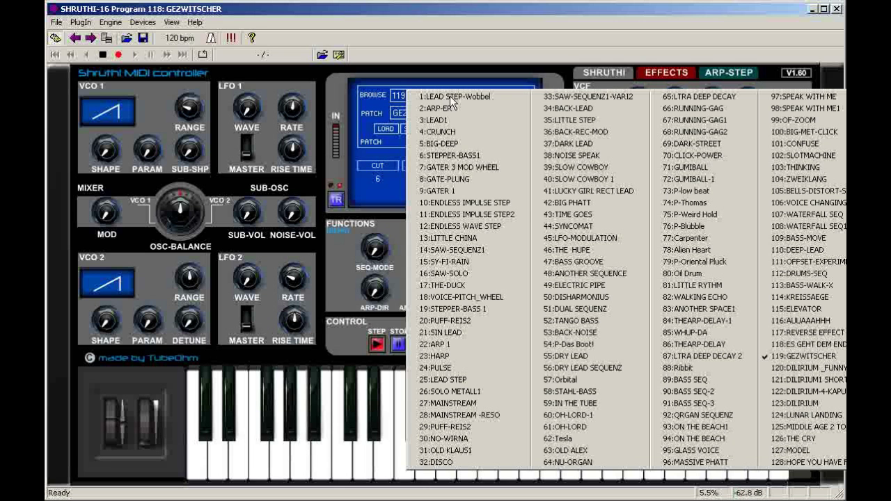
pyautogui.click(446, 203)
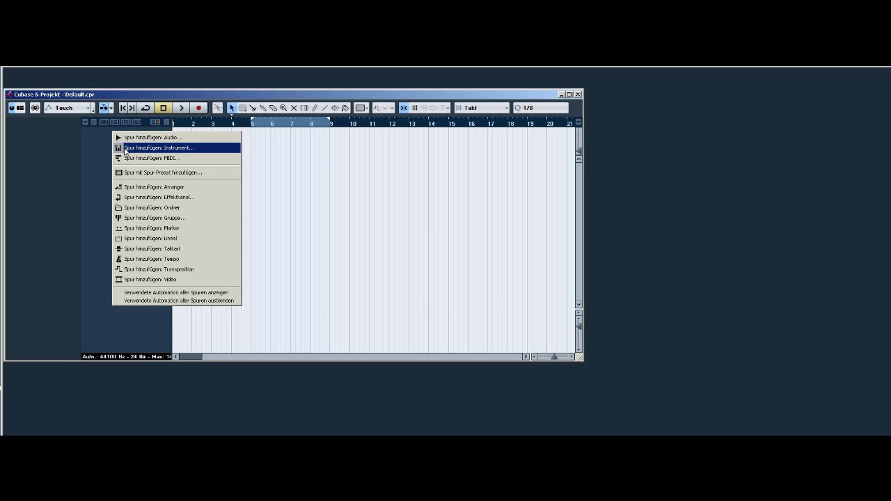
# Create the audio track Audio 01 and MIDI track MIDI 01, then begin adding a second MIDI track
pyautogui.click(132, 135)
pyautogui.click(422, 283)
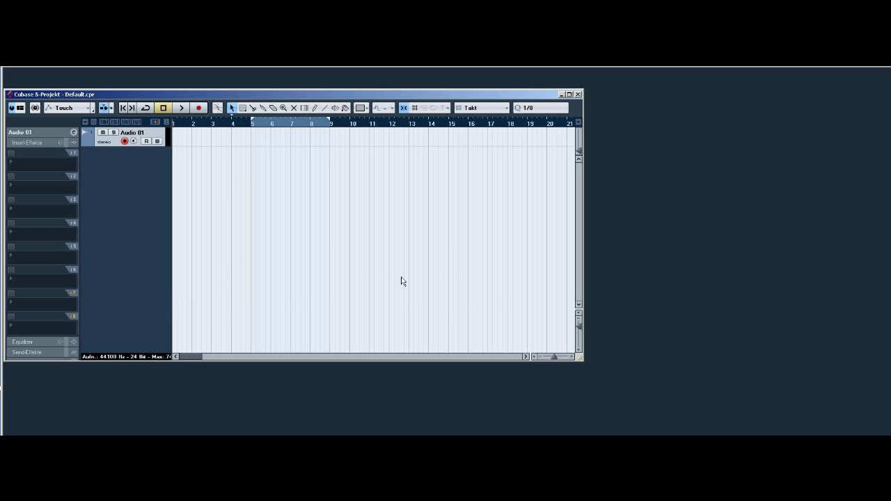
pyautogui.rightClick(140, 157)
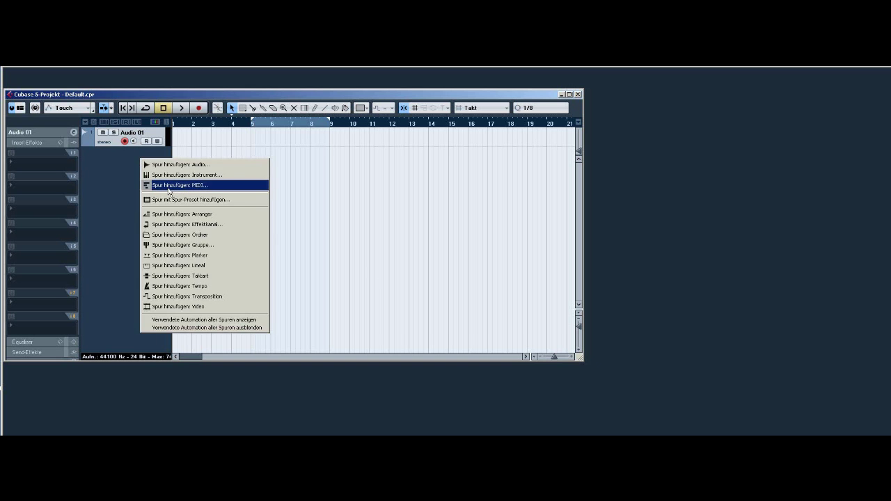
pyautogui.click(167, 184)
pyautogui.click(479, 318)
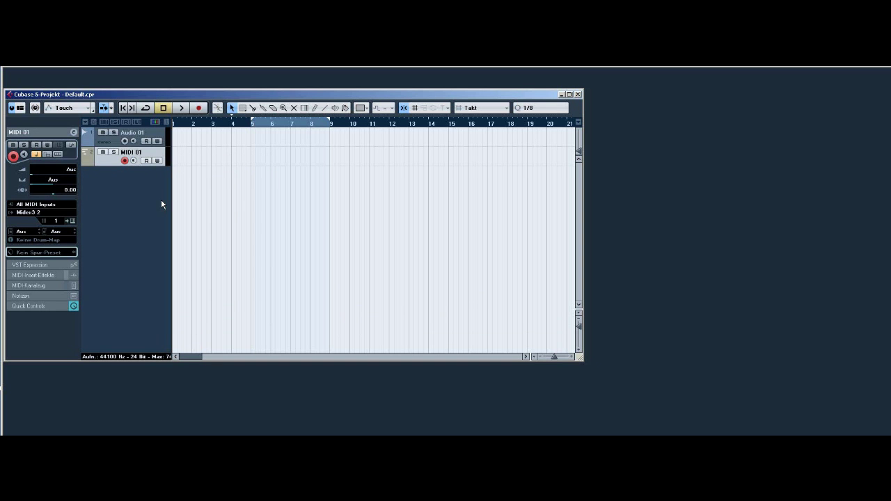
pyautogui.rightClick(130, 173)
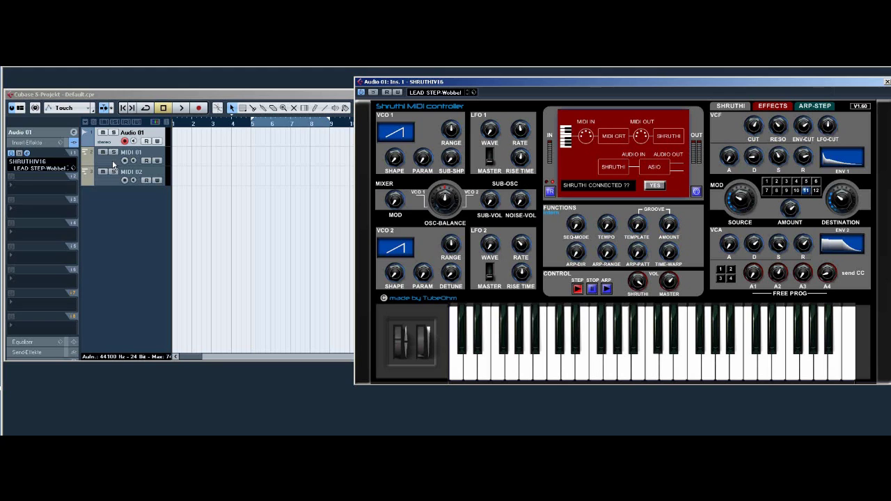
# Set MIDI 01's input to USB-Audiogerät and output to Audio 01: Ins. 1 - SHRUTHIV16 - Midi In
pyautogui.click(112, 158)
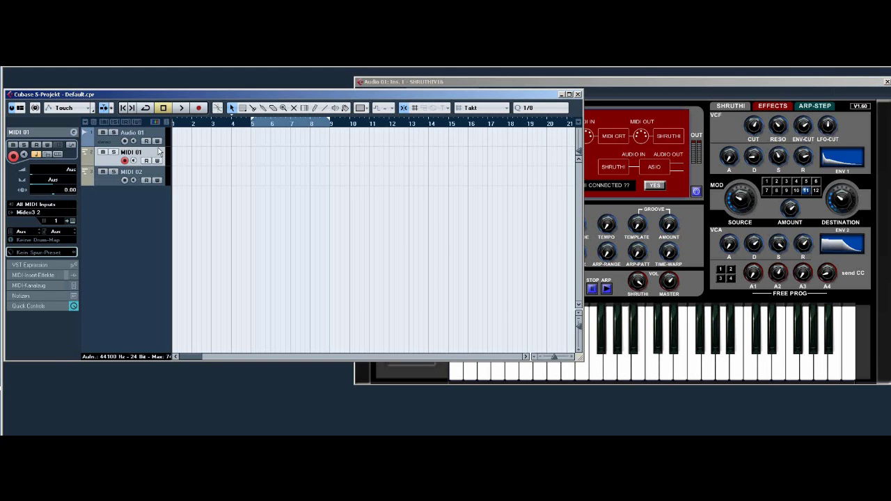
pyautogui.click(51, 205)
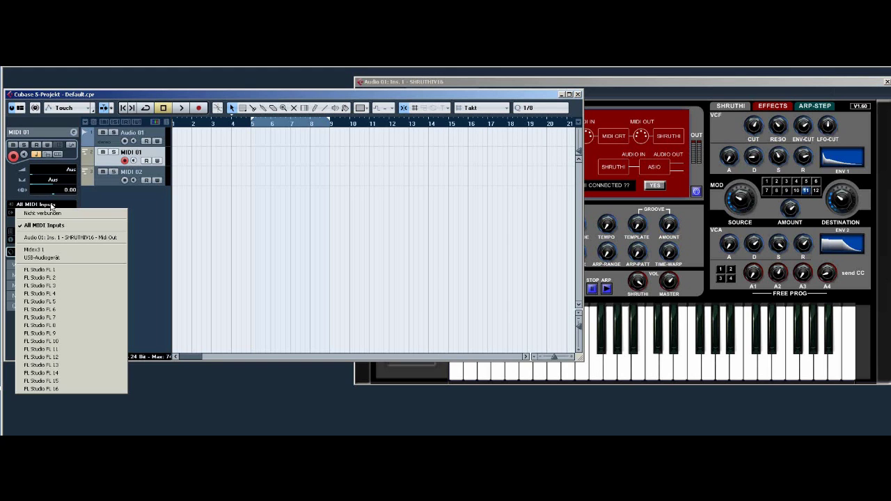
pyautogui.click(53, 257)
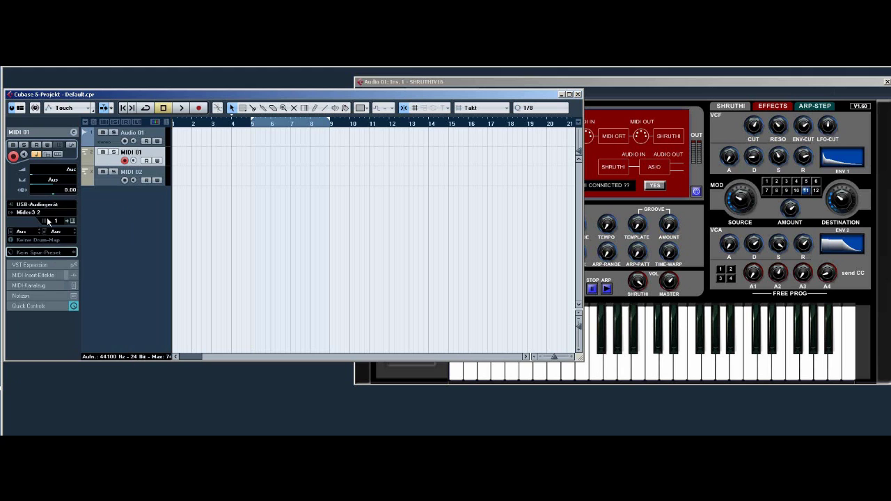
pyautogui.click(43, 213)
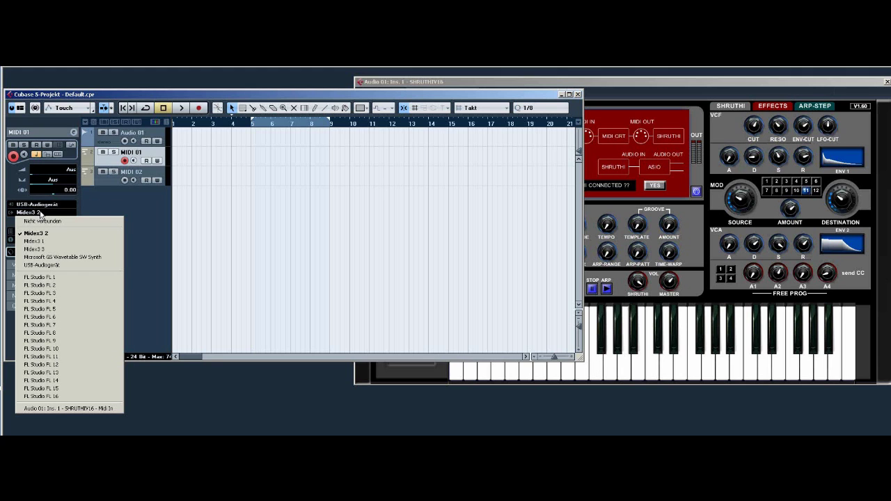
pyautogui.click(83, 409)
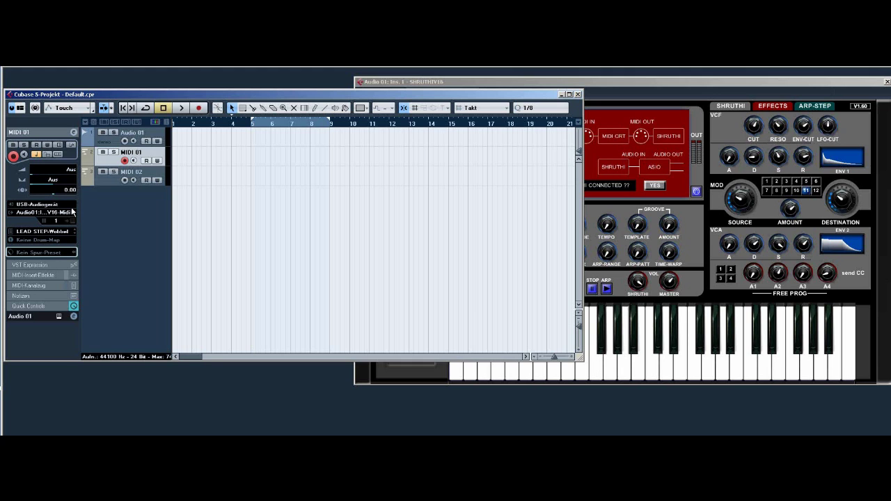
# Route MIDI 02 from SHRUTHIV16 - Midi Out to Midex3 1 on channel 1
pyautogui.click(111, 183)
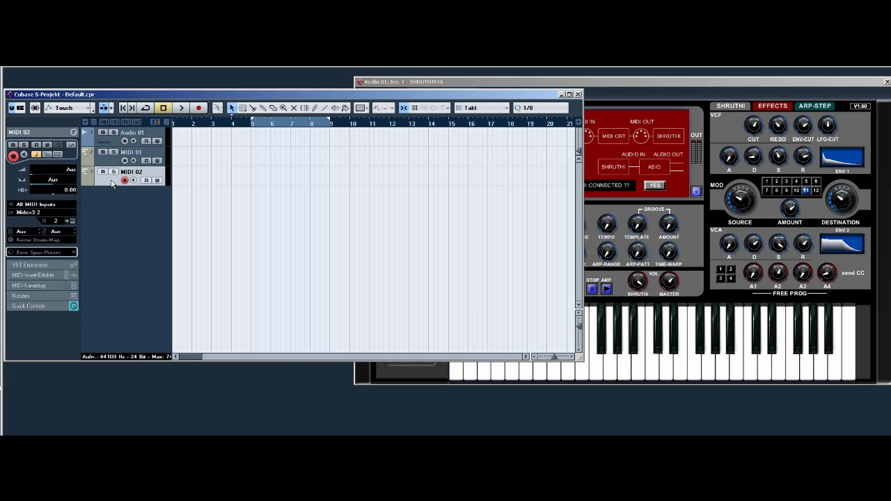
pyautogui.click(50, 204)
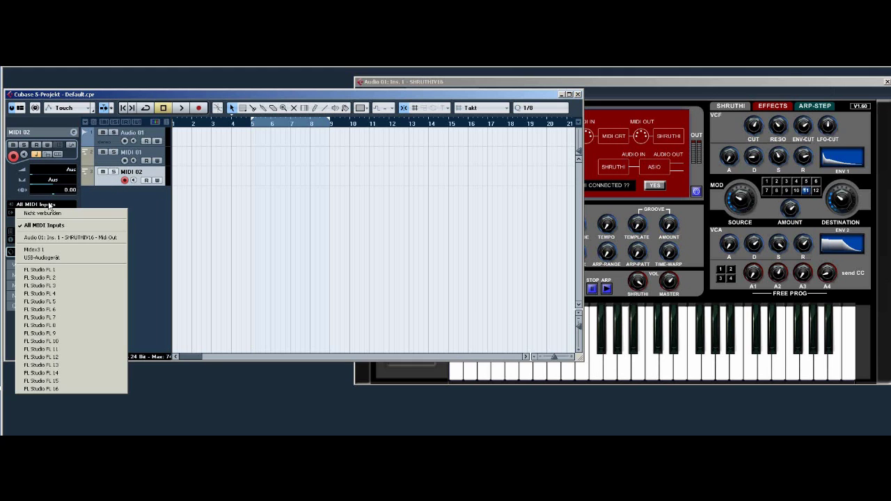
pyautogui.click(57, 239)
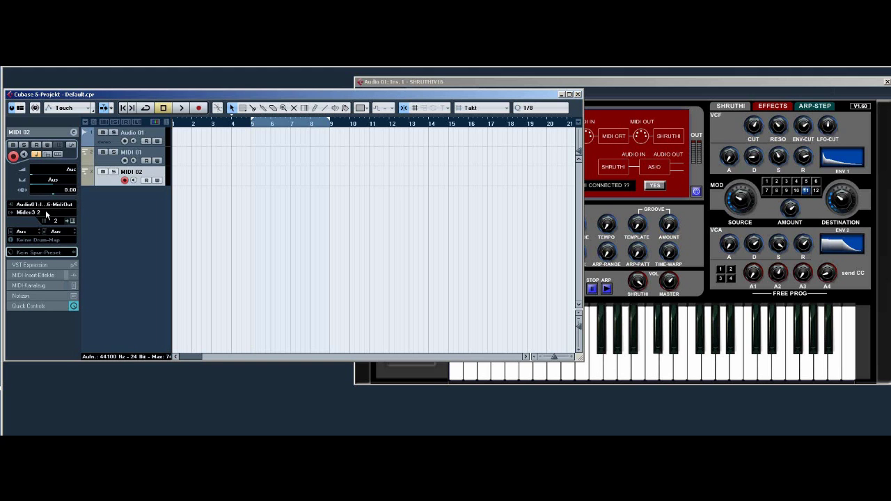
pyautogui.click(45, 211)
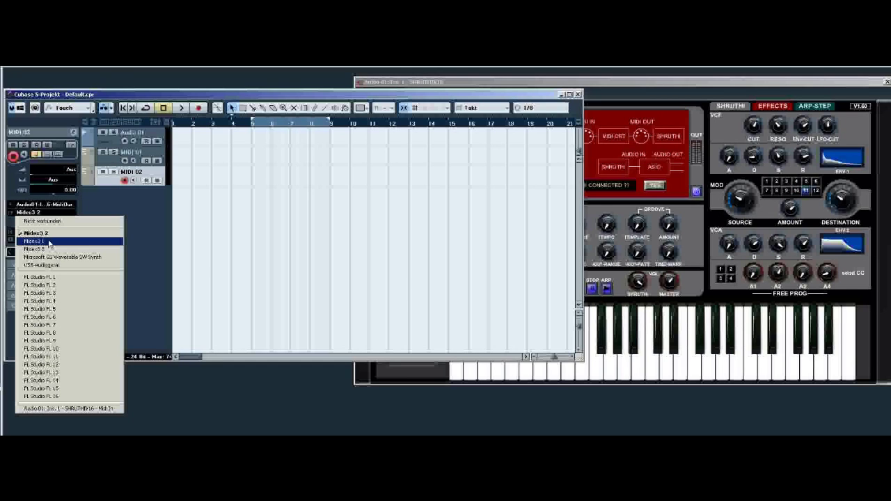
pyautogui.click(48, 242)
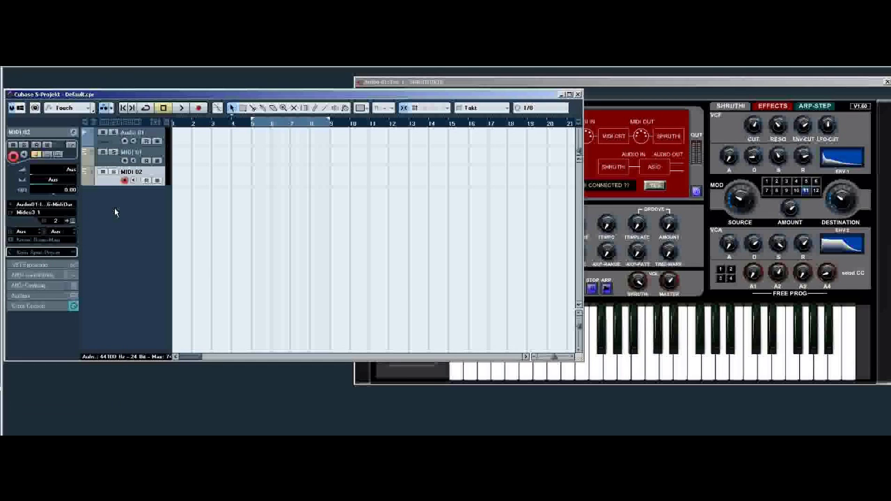
pyautogui.click(57, 220)
pyautogui.click(58, 240)
# Disarm MIDI 02, confirm the Shruthi plugin connection with YES, and load program 1 LEAD STEP-Wobbel
pyautogui.click(133, 180)
pyautogui.click(124, 180)
pyautogui.click(642, 84)
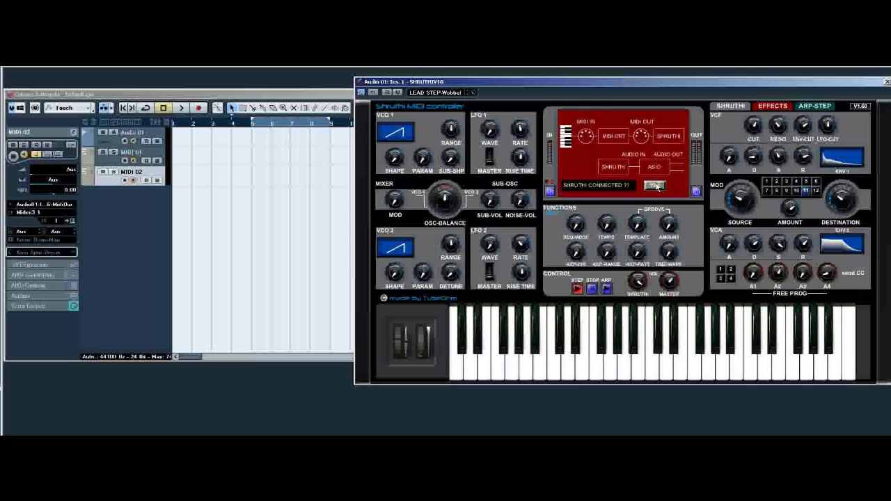
pyautogui.click(655, 186)
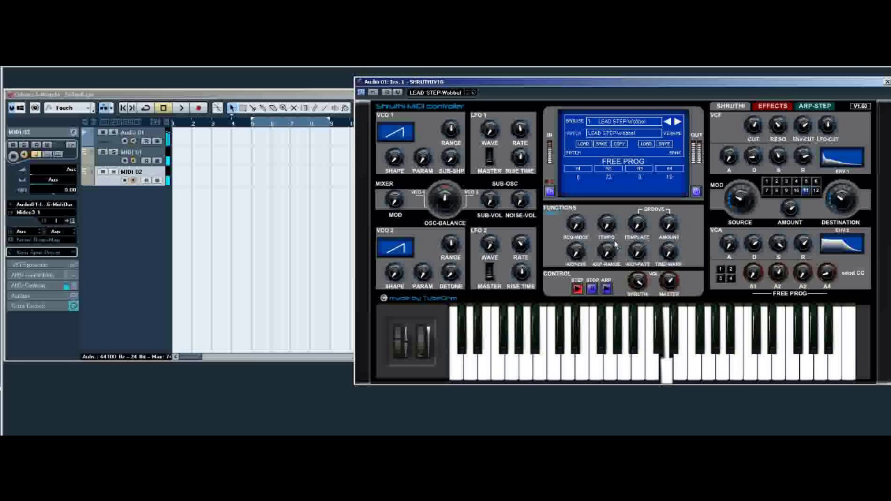
pyautogui.click(622, 126)
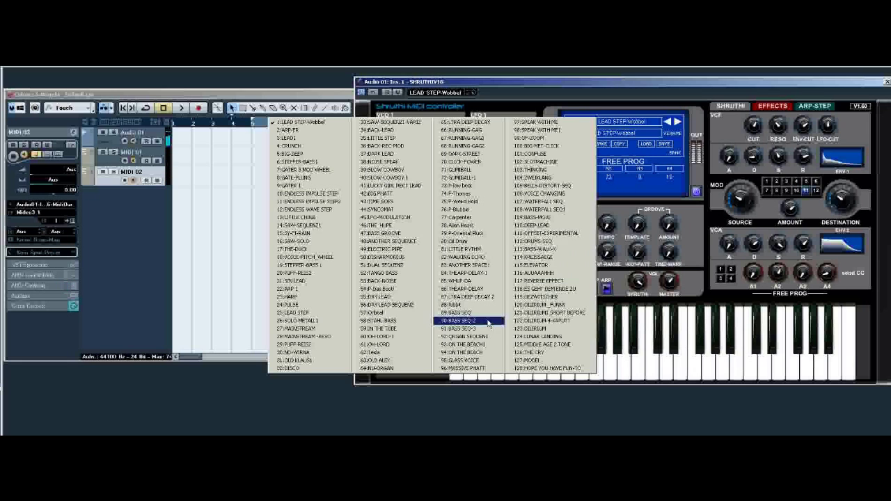
pyautogui.click(468, 337)
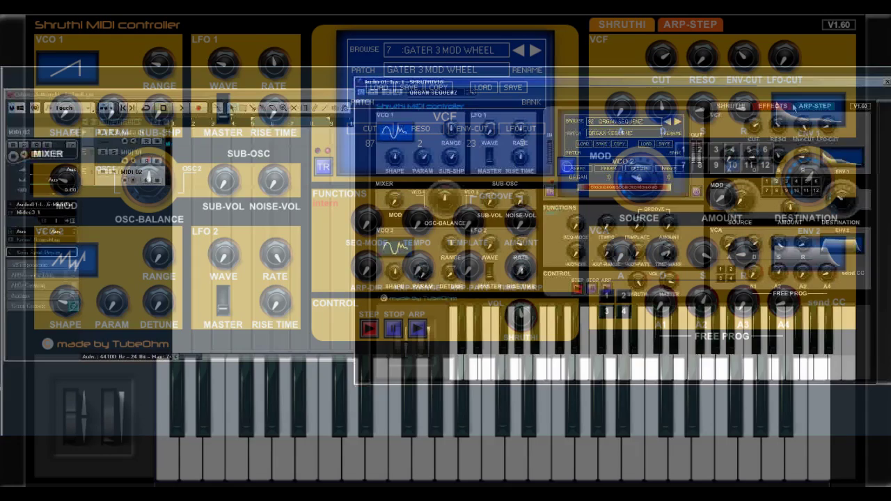